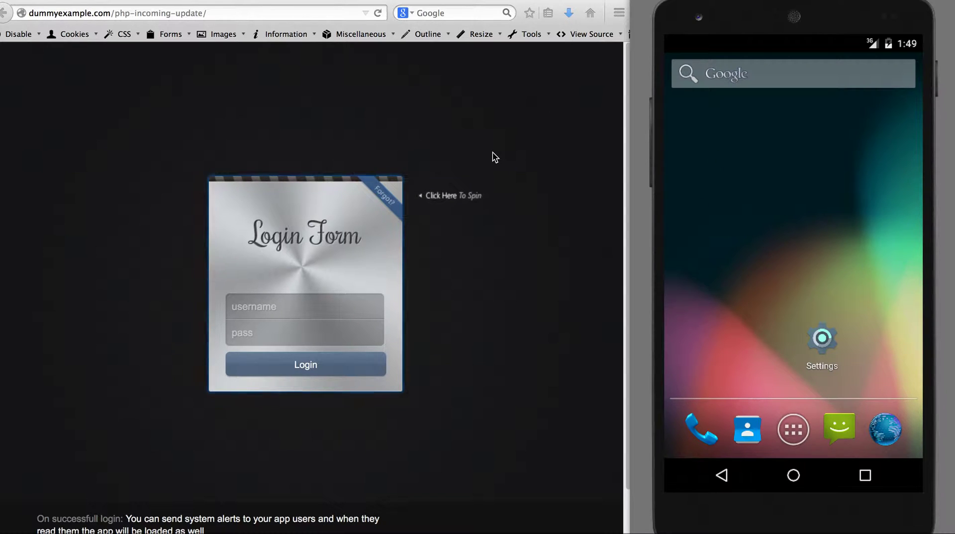
Inspect the phpinfo.php page, highlighting its domain and the PHP Version 5.4.30 heading
click(160, 73)
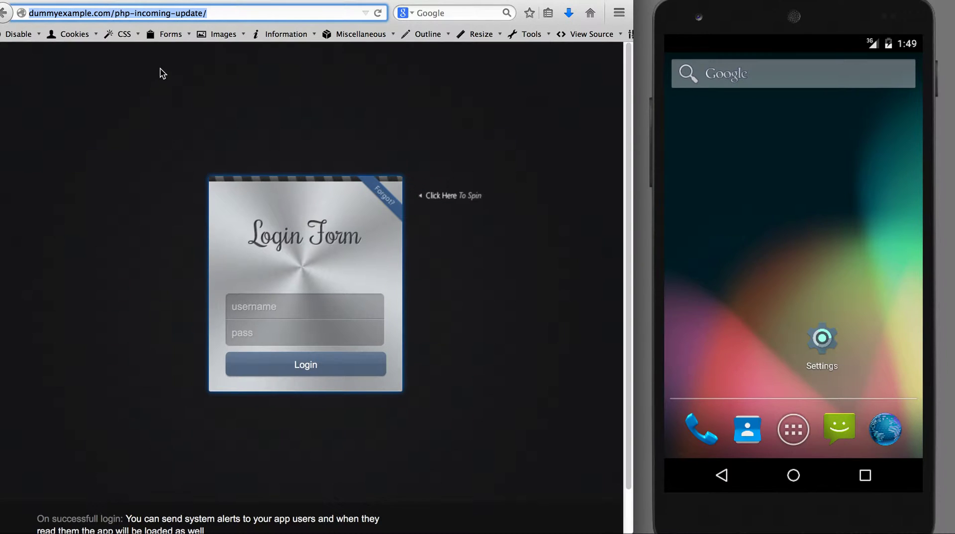
click(225, 13)
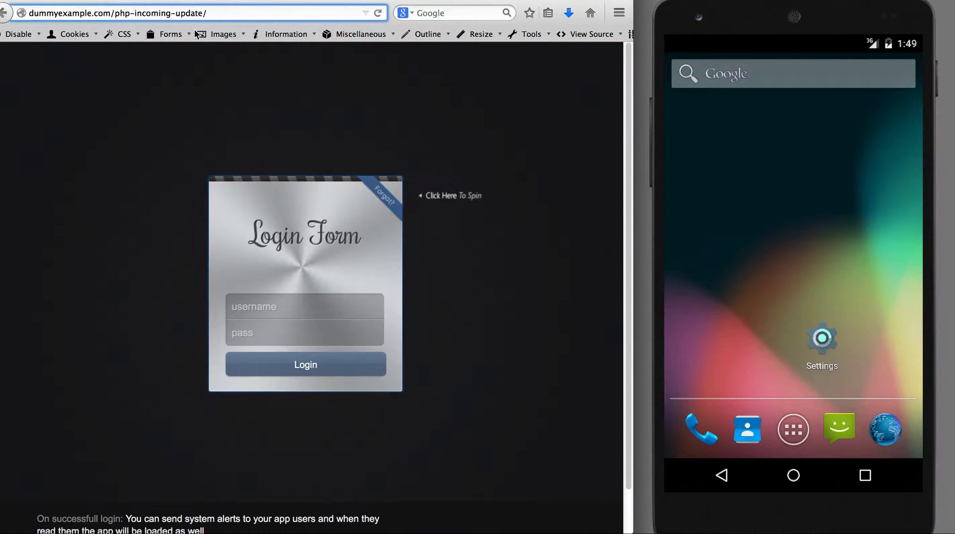
drag(111, 13, 28, 9)
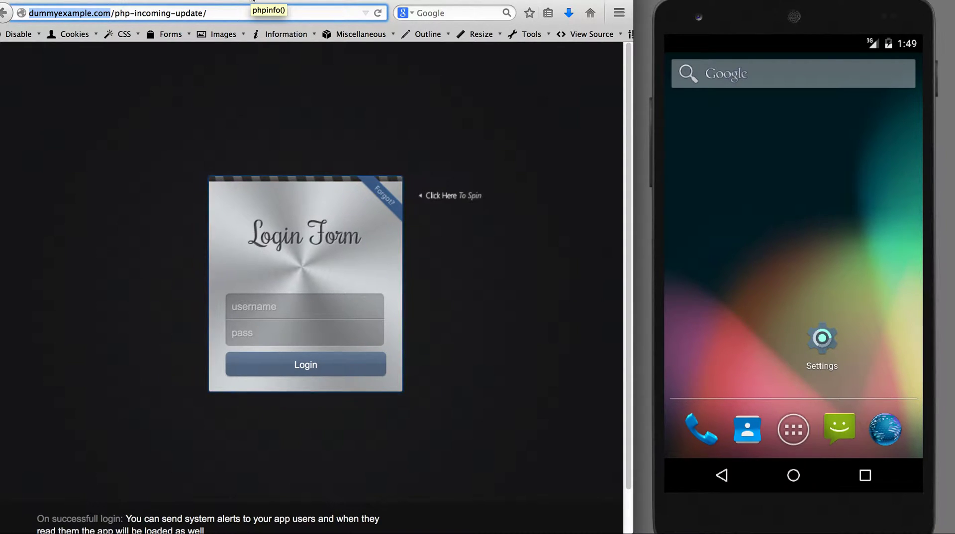
click(252, 1)
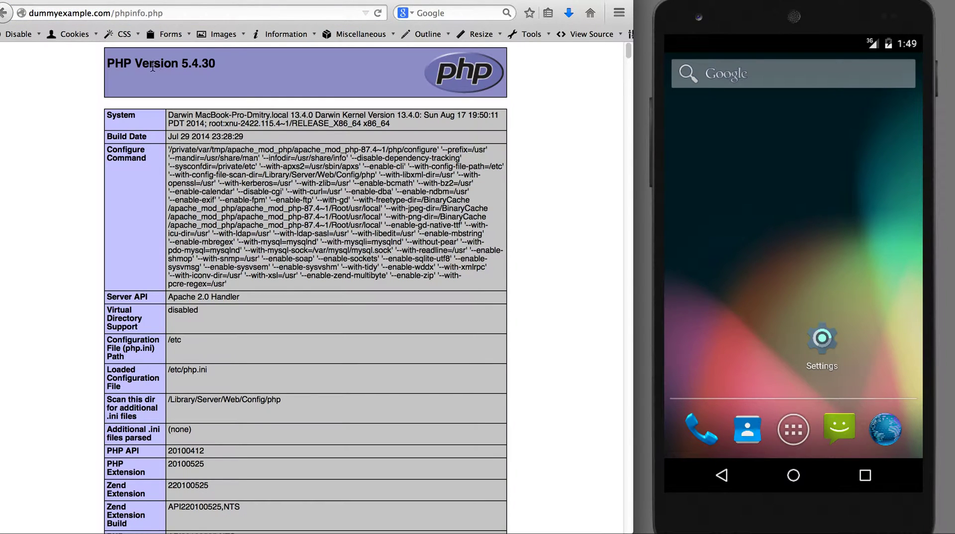
double_click(72, 13)
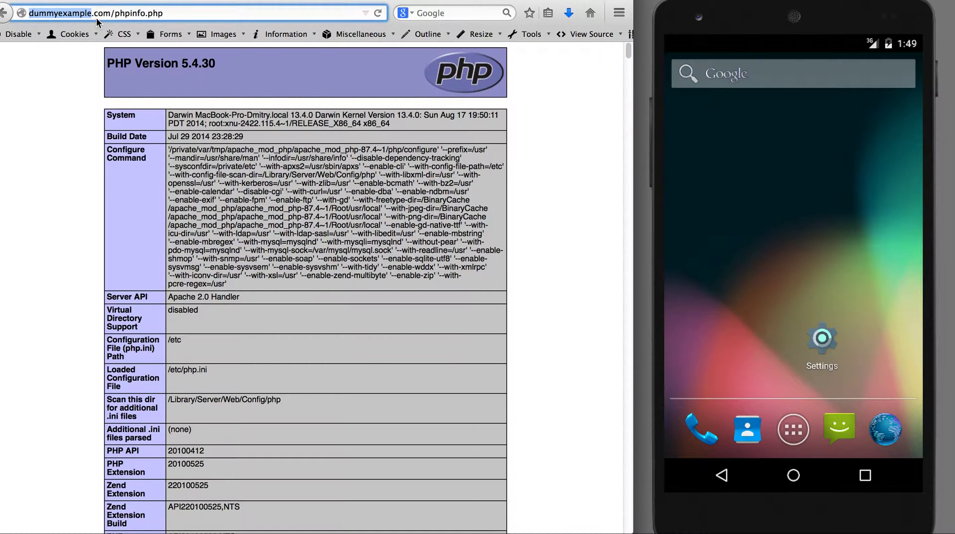
drag(114, 64, 184, 66)
click(187, 63)
click(222, 11)
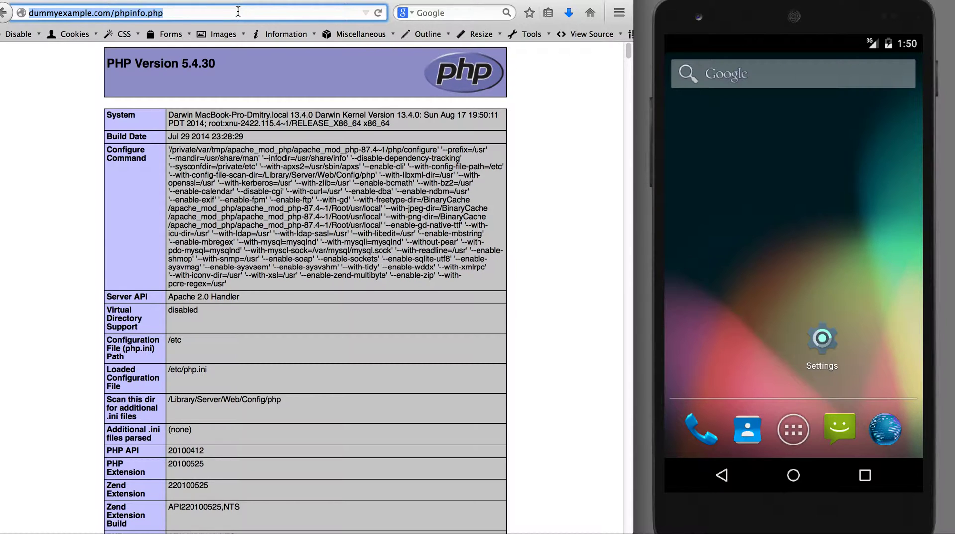
drag(109, 62, 223, 70)
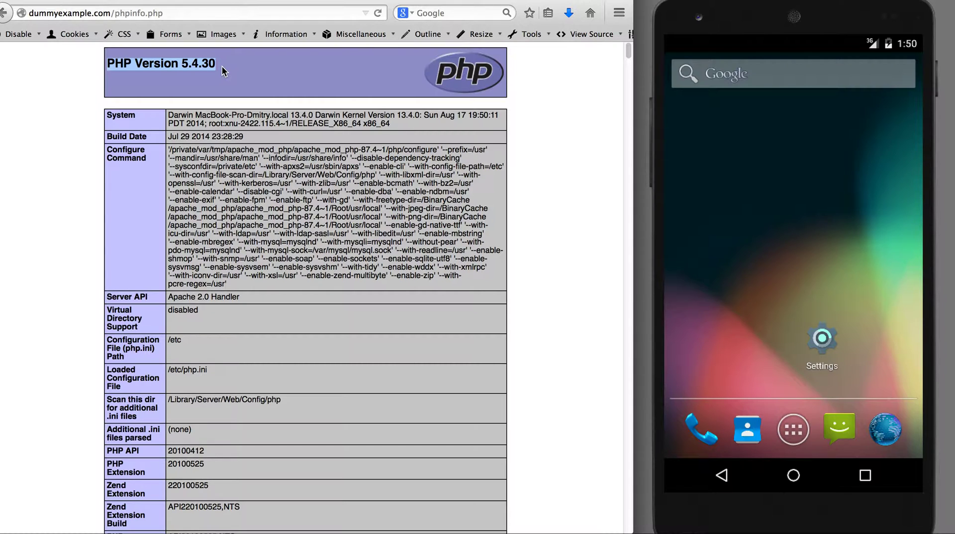
Load the dummyexample.com/php-incoming-update/ login page, then glance at the Android emulator
click(262, 13)
text(dummyexample.com/php-incoming-update/)
key(Return)
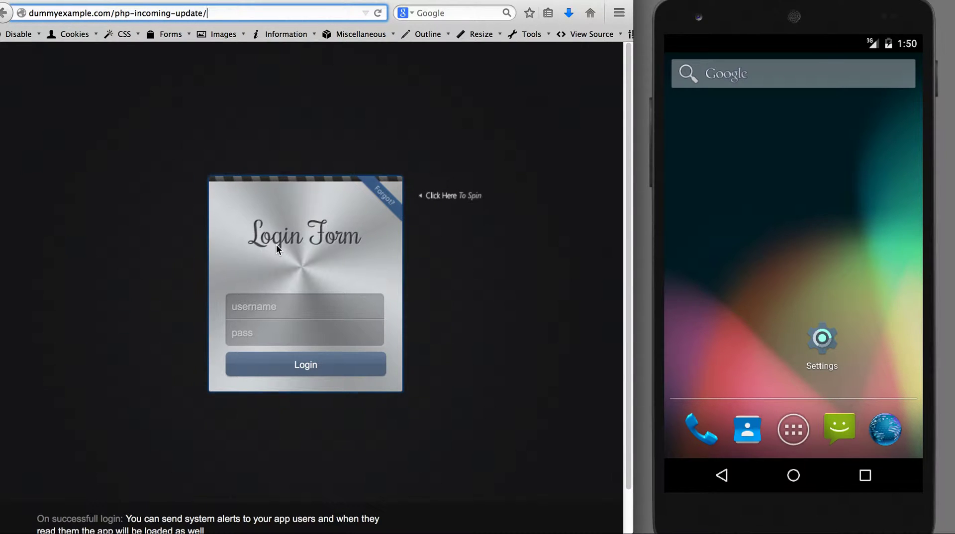
click(295, 302)
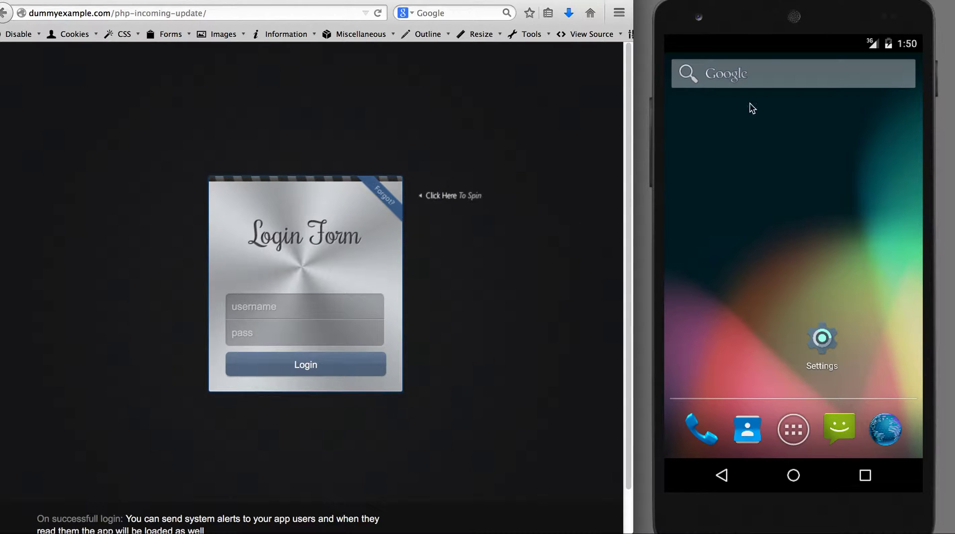
click(769, 28)
click(803, 10)
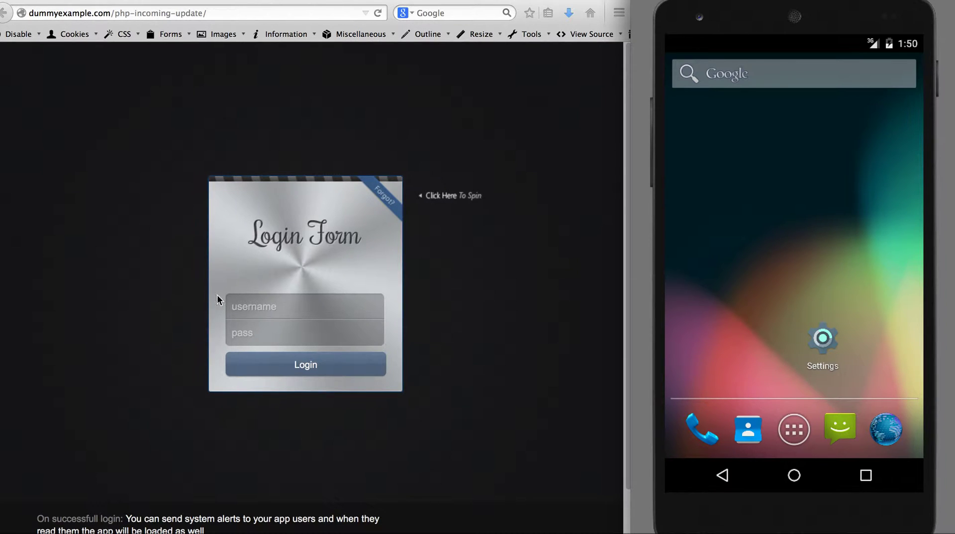
click(255, 303)
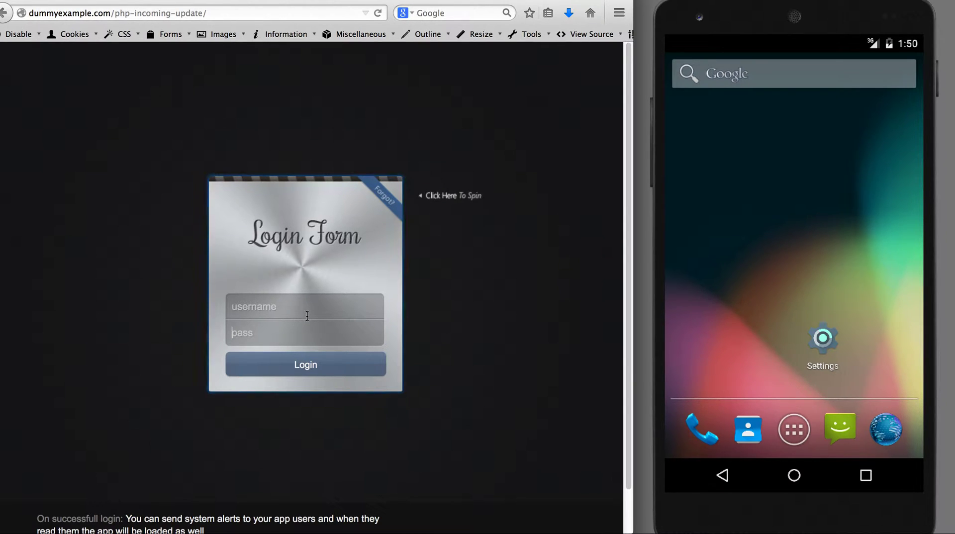
click(304, 332)
click(312, 366)
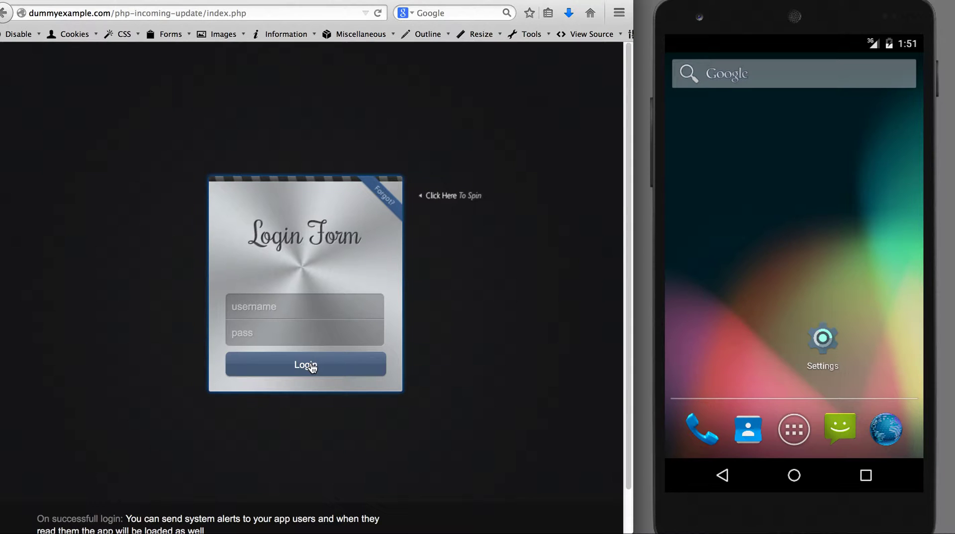
text(asd)
click(308, 308)
text(asdf)
click(320, 365)
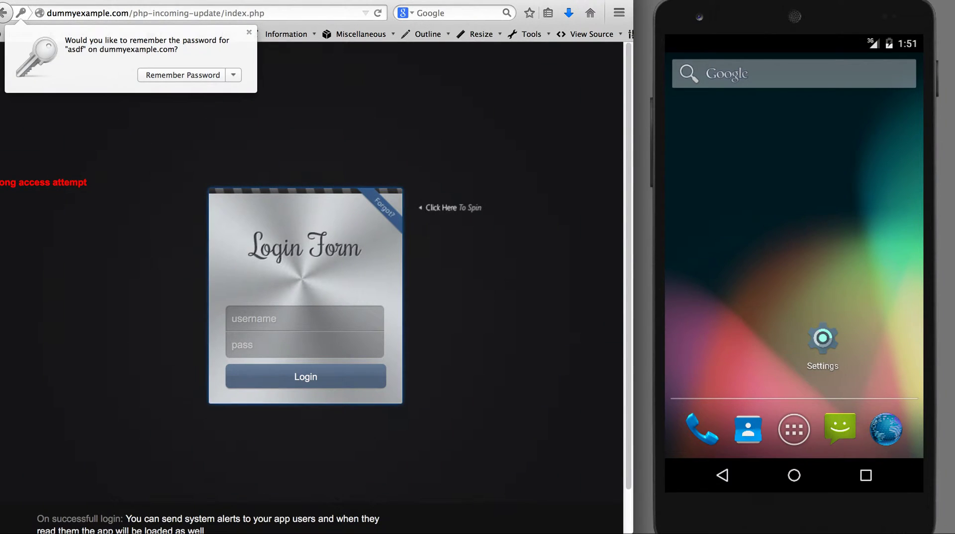
drag(268, 10, 282, 12)
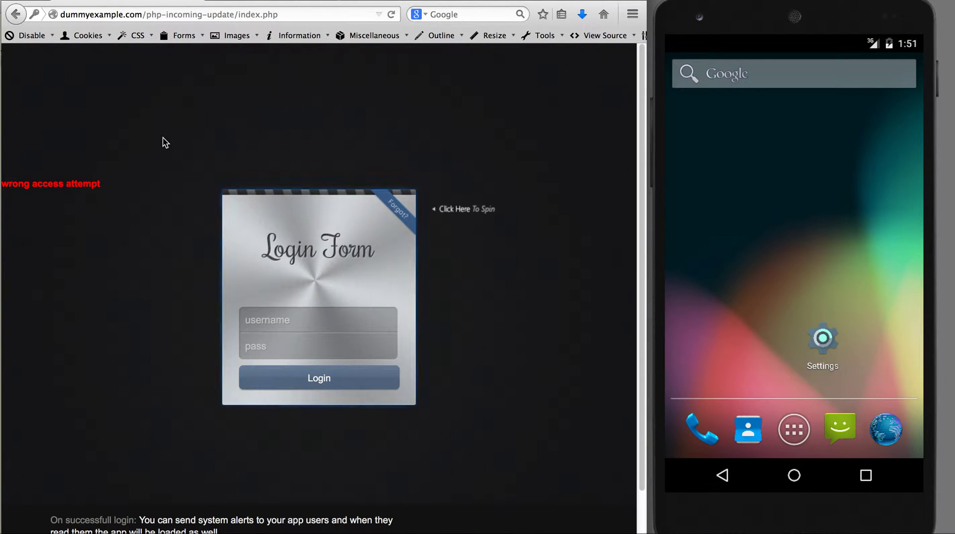
click(270, 348)
Copy the username 'vipclients' from the credentials note into the username field
click(287, 323)
click(224, 528)
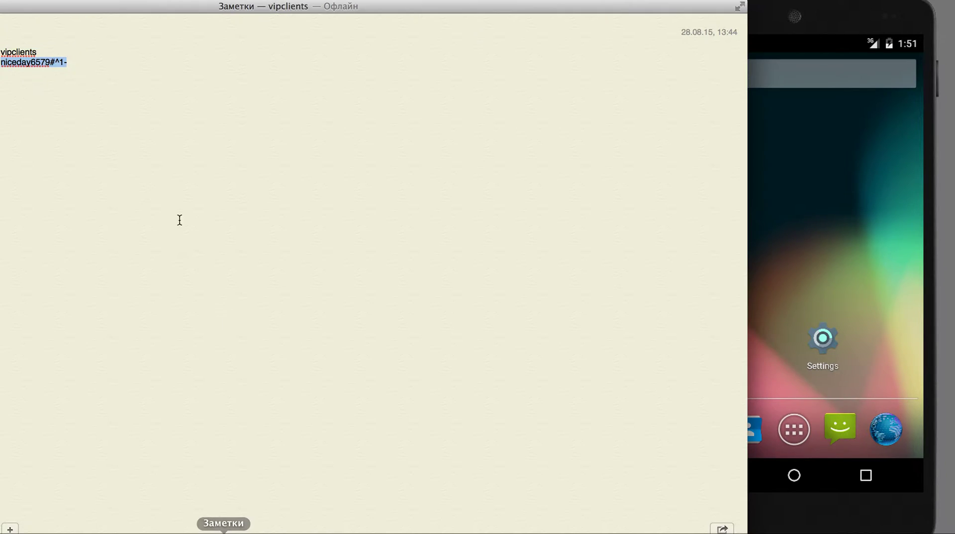
double_click(21, 51)
key(super+c)
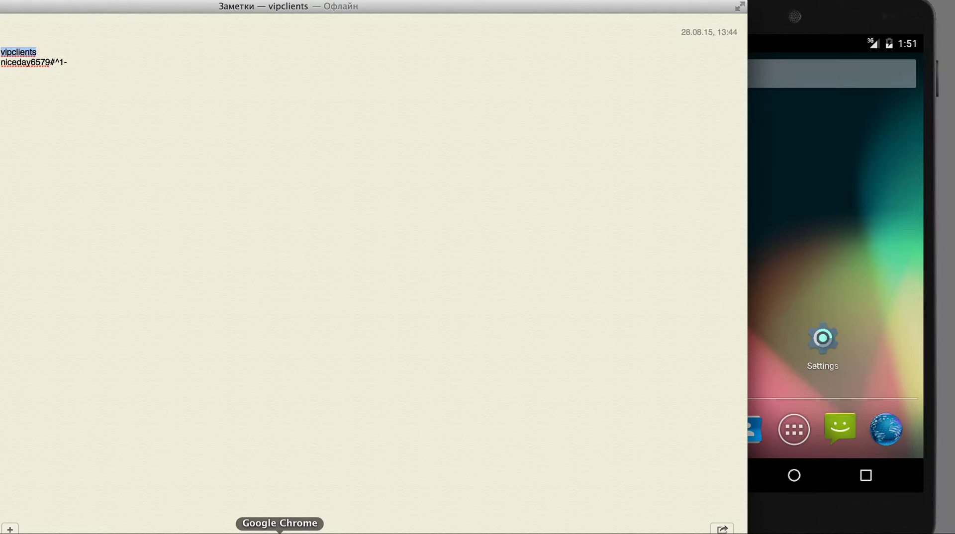
click(240, 530)
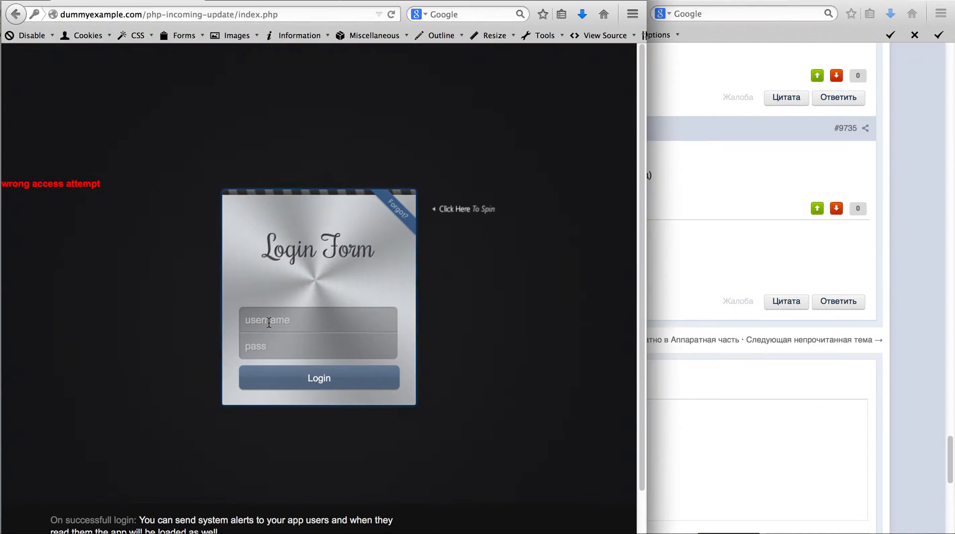
click(269, 322)
key(super+v)
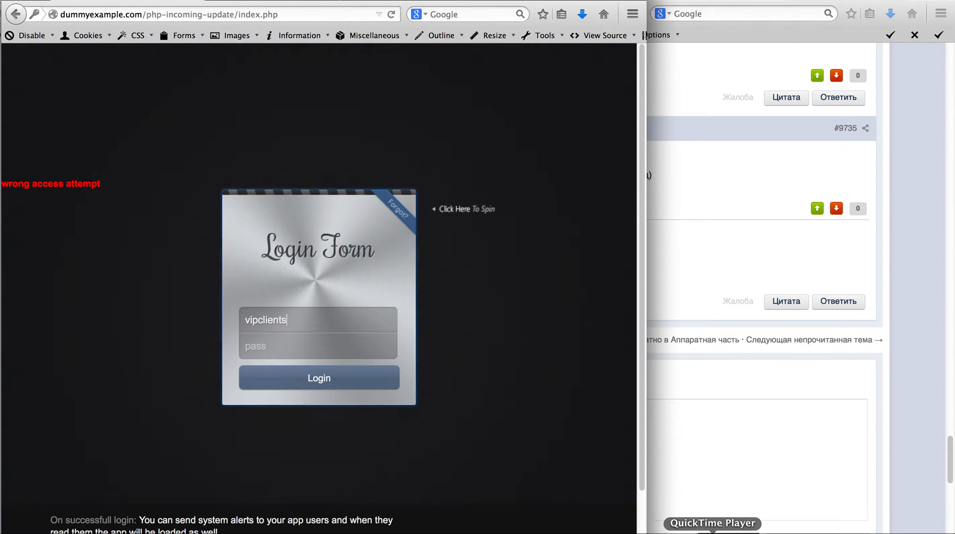
Copy the password from the note, paste it into Firefox's password field, and log in
click(712, 533)
click(705, 532)
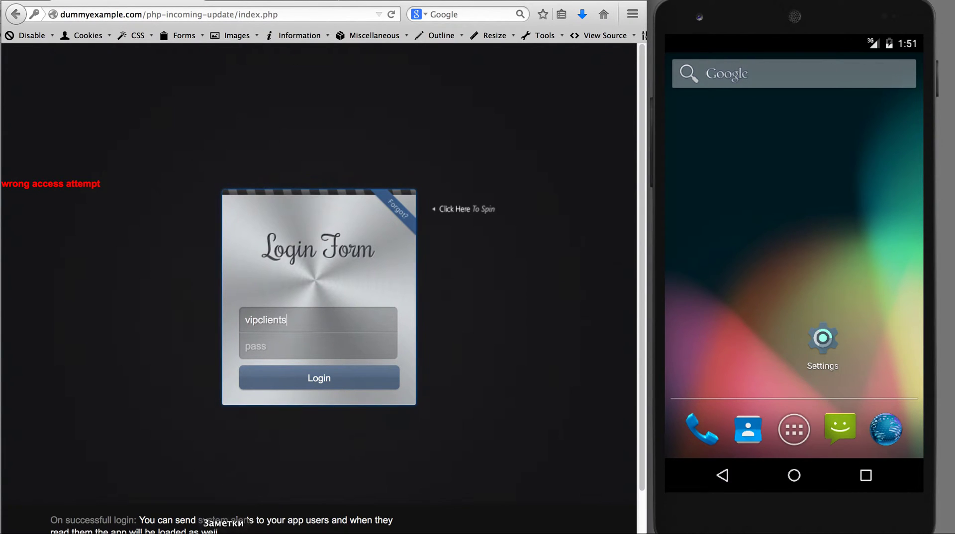
click(223, 532)
drag(69, 62, 2, 62)
click(280, 530)
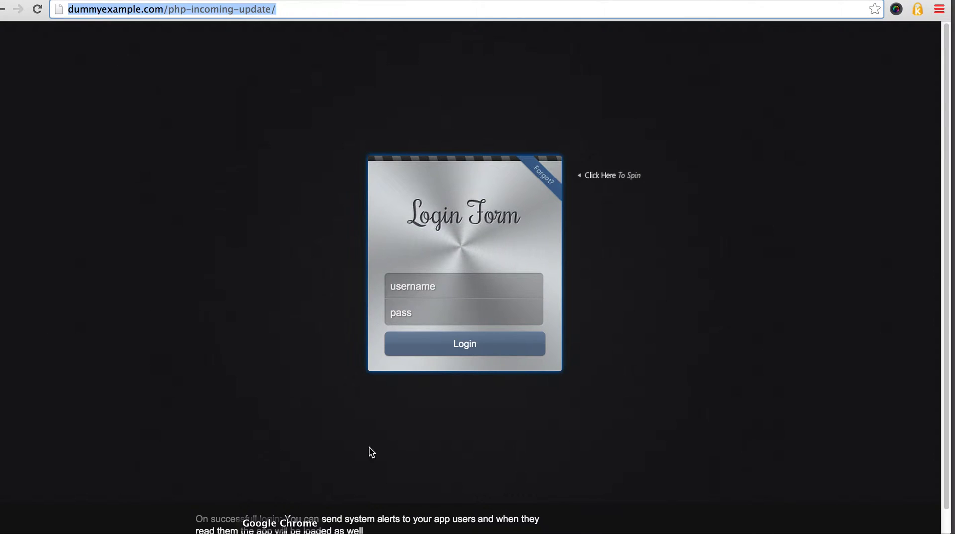
click(445, 323)
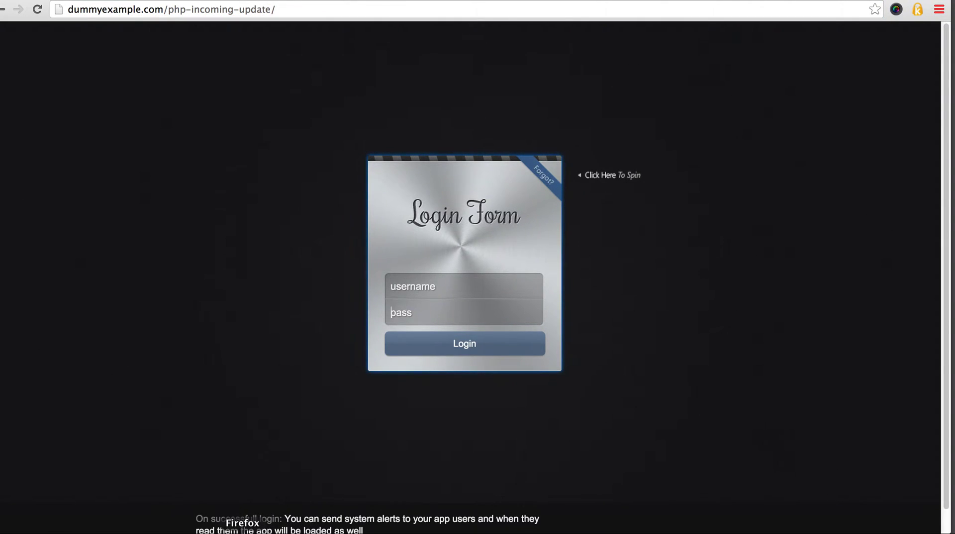
click(239, 531)
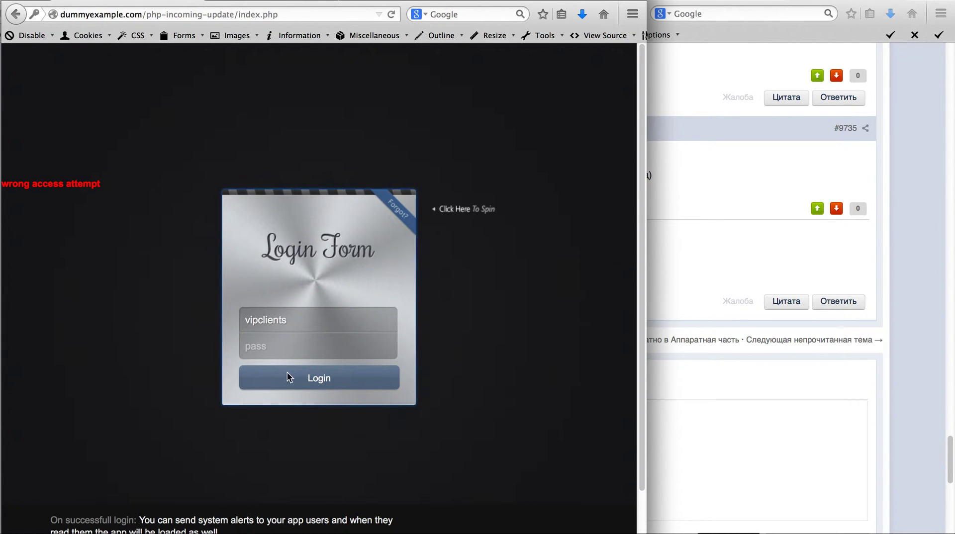
click(295, 345)
key(super+v)
click(305, 376)
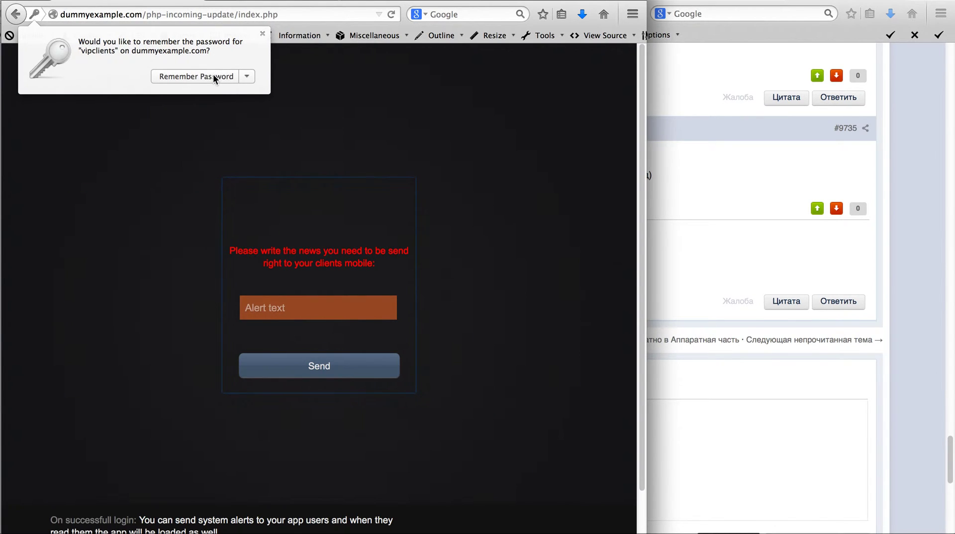
Dismiss the save-password prompt and send the alert 'hi, this is a news from us.'
click(213, 73)
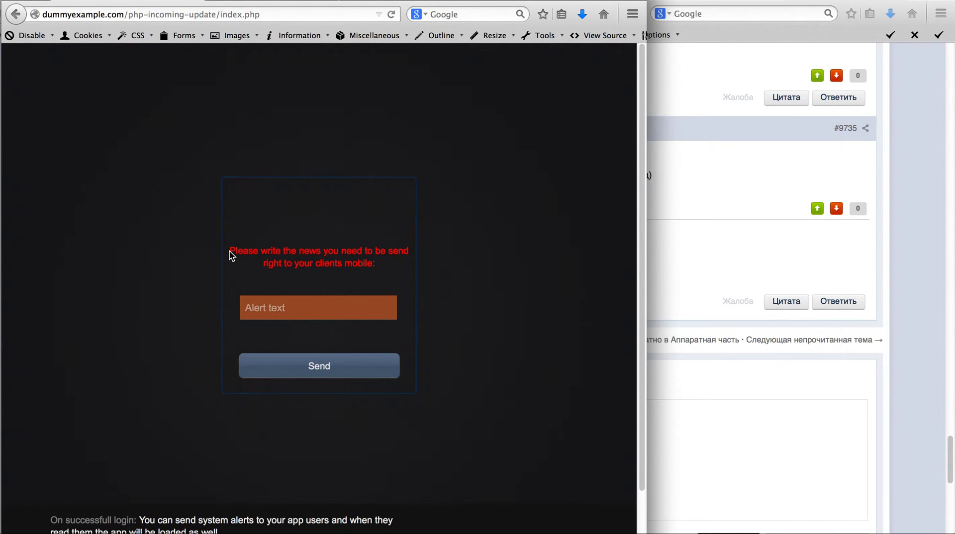
drag(229, 250, 368, 265)
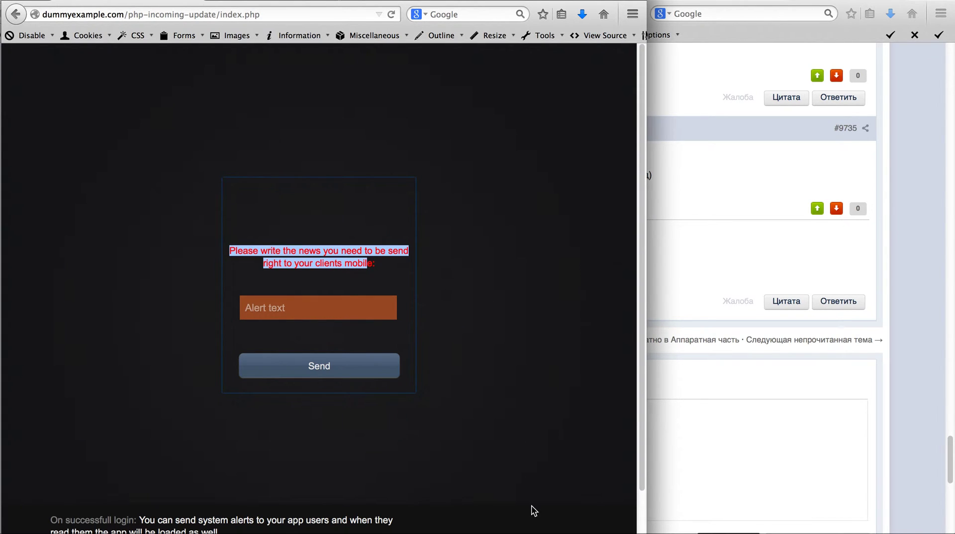
click(693, 533)
click(290, 310)
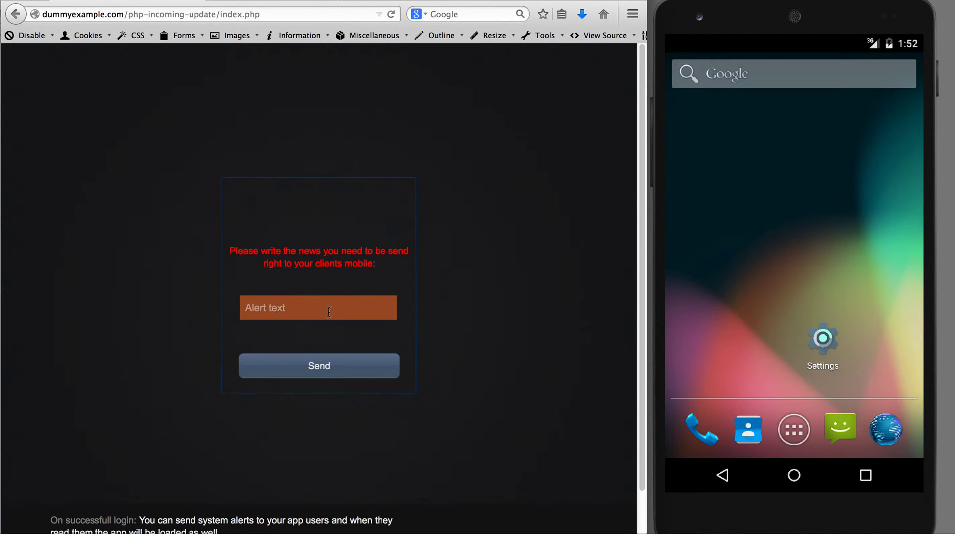
text(hi, )
text(this )
text(is a news from u)
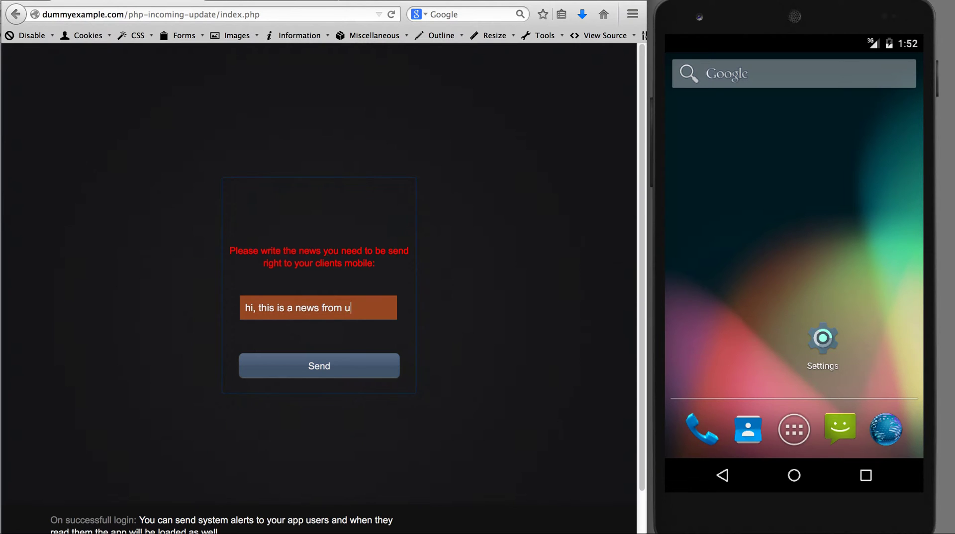
text(s)
text(.)
click(318, 374)
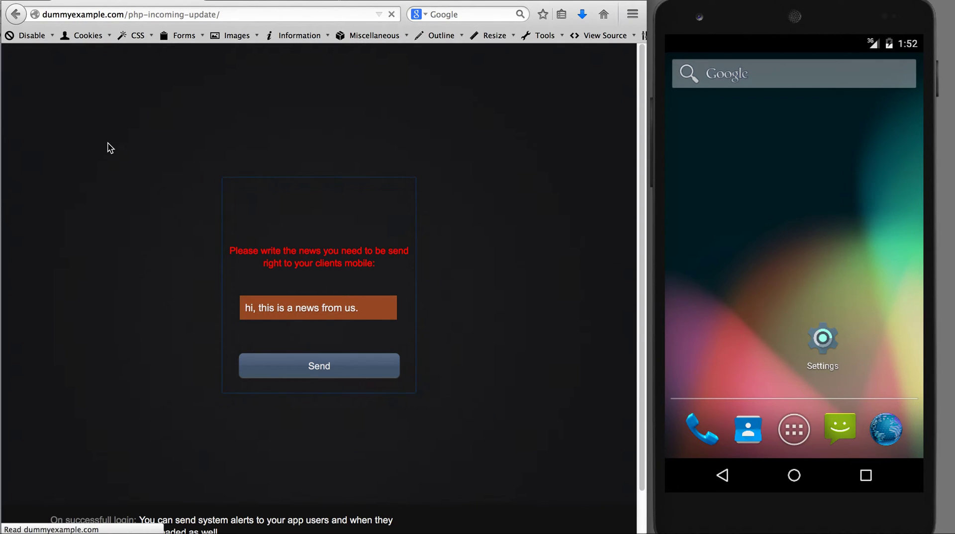
drag(55, 220, 139, 228)
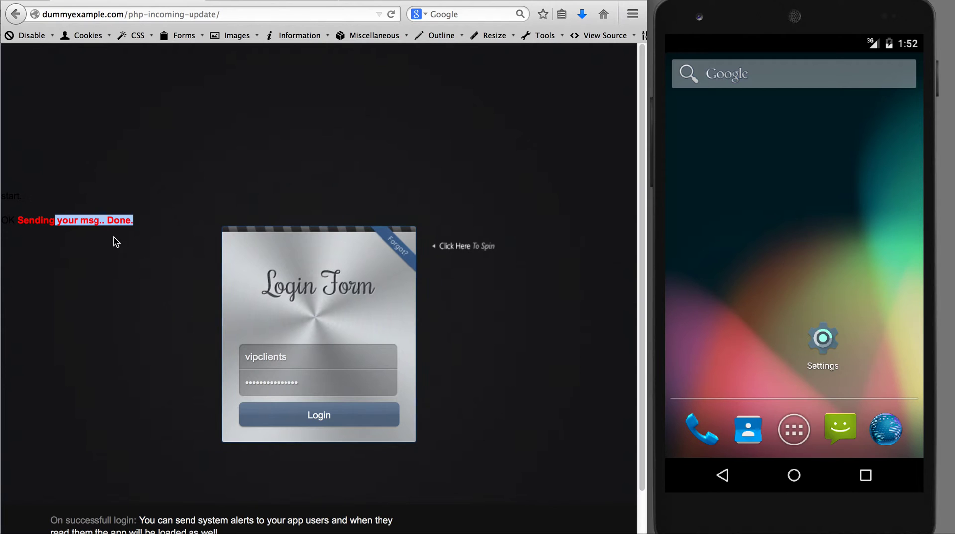
Pull down the emulator's notification shade to see the LUX Properties 'hi, this is a news from us.' alert
click(116, 242)
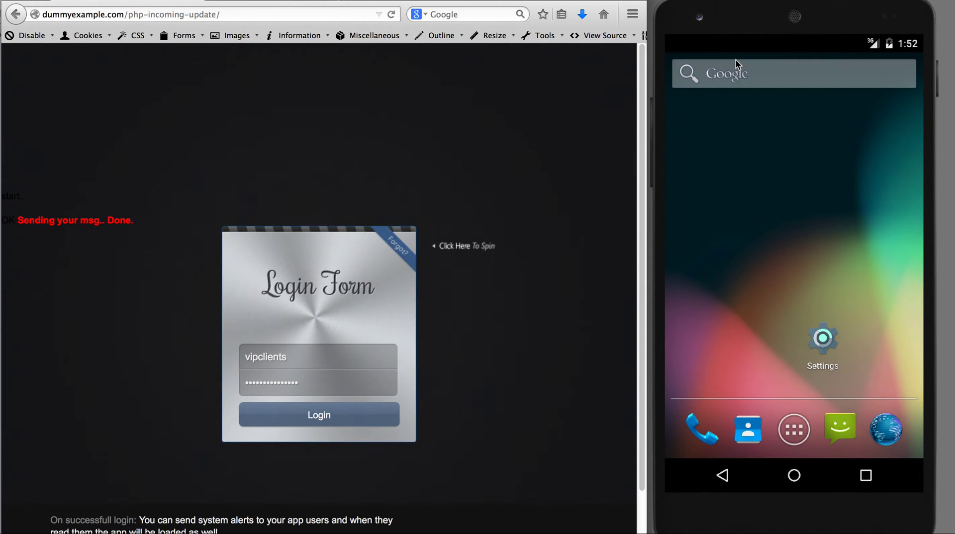
click(748, 13)
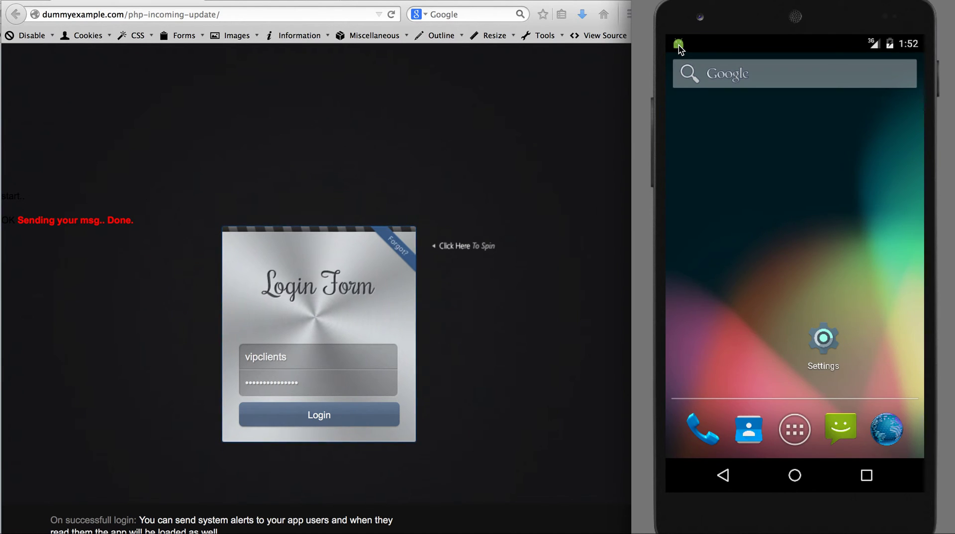
drag(680, 48, 696, 176)
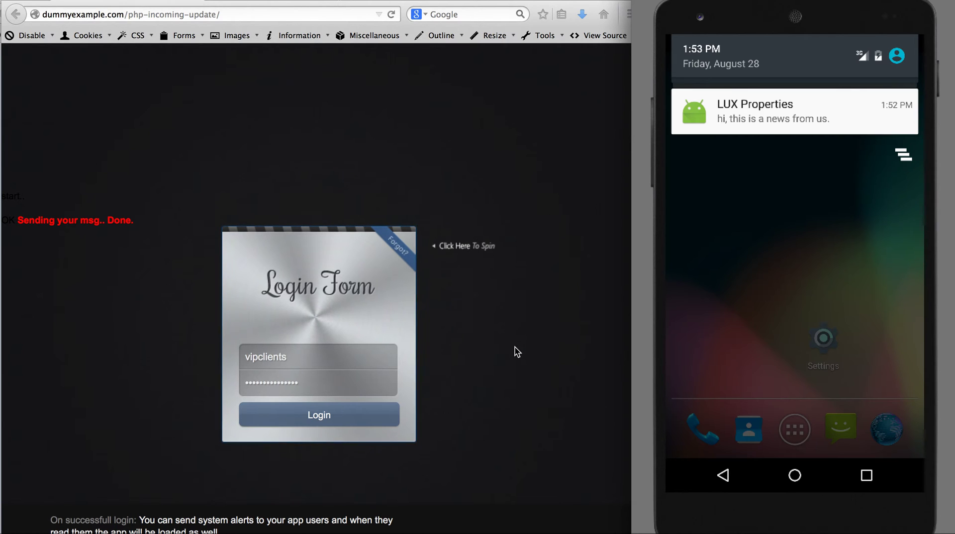
click(485, 378)
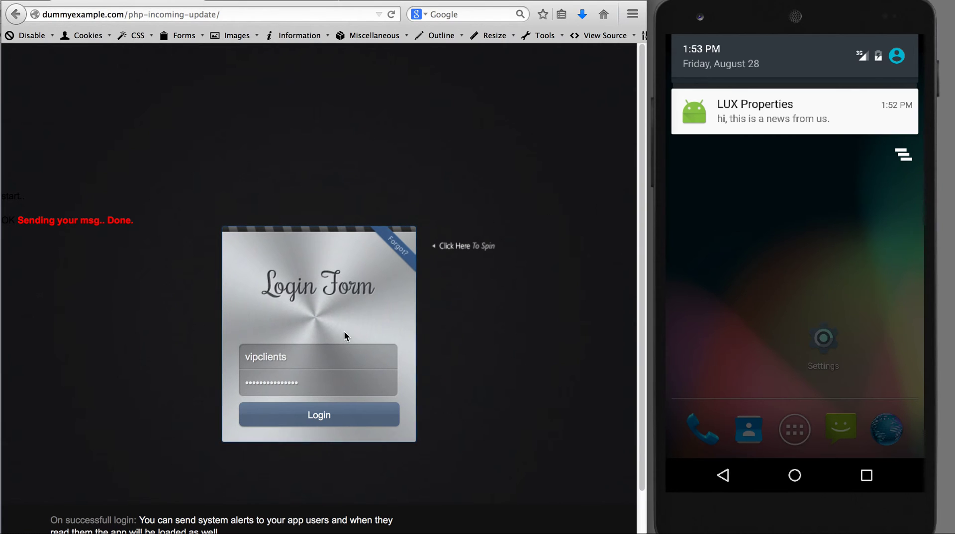
Log in again and send the second alert 'Hello, please get back to our app'
click(321, 419)
click(312, 309)
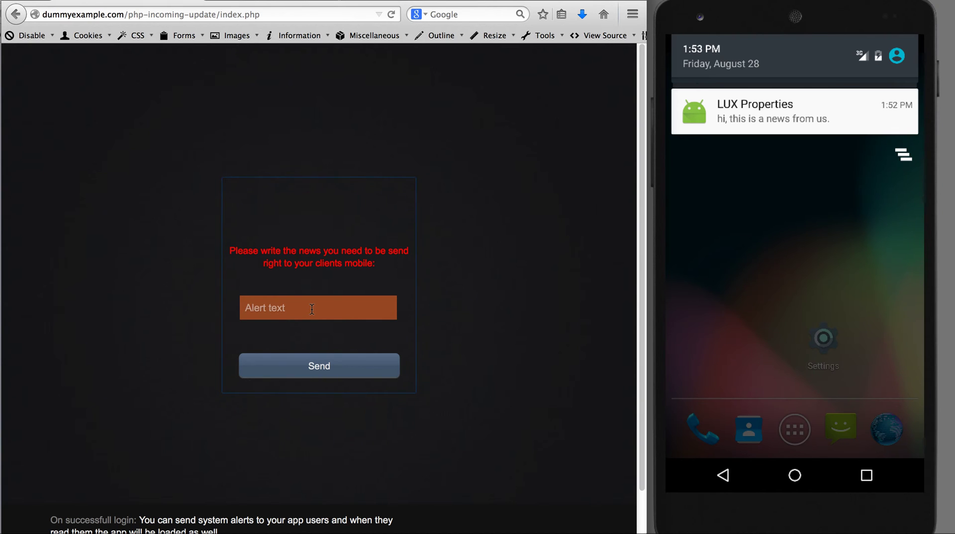
text(Hello)
text(, please get back to our a)
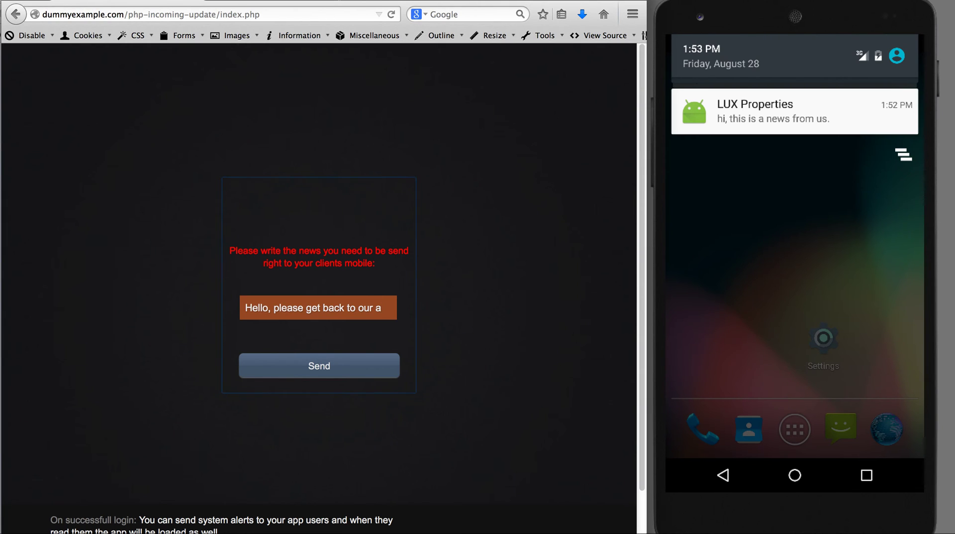
key(BackSpace)
text(app)
click(309, 374)
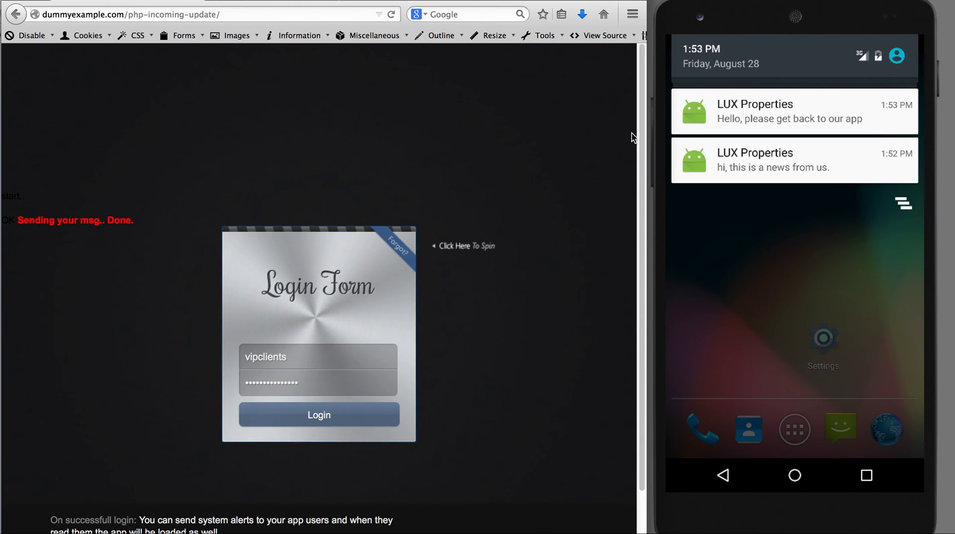
Check the emulator alerts, then return to phpinfo.php and highlight the PHP Version 5.4.30 heading
click(795, 119)
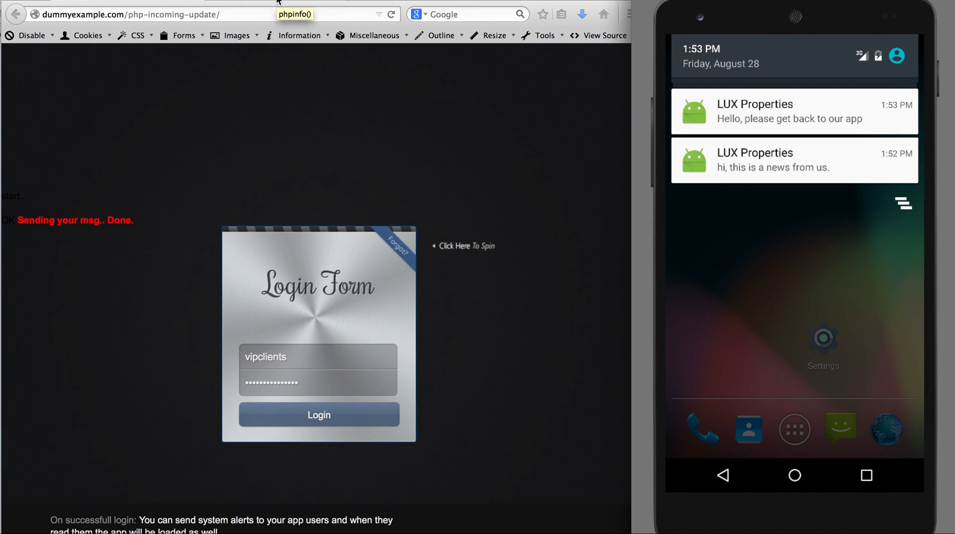
click(278, 2)
triple_click(148, 67)
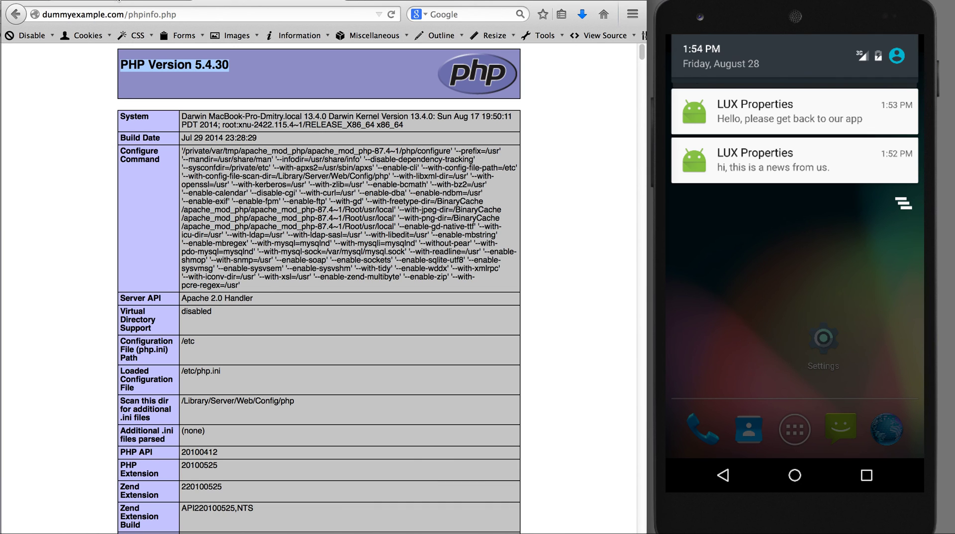
click(152, 1)
click(119, 1)
click(151, 0)
click(120, 1)
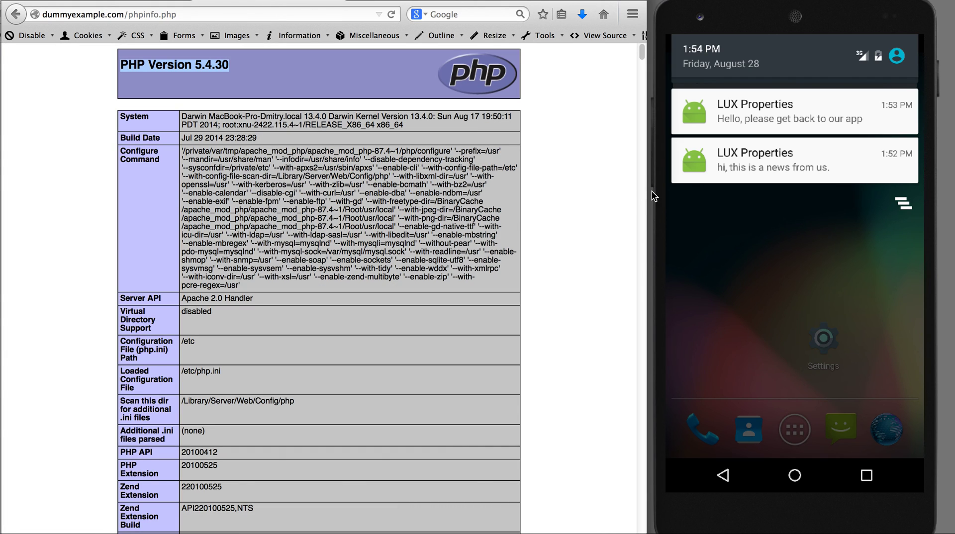